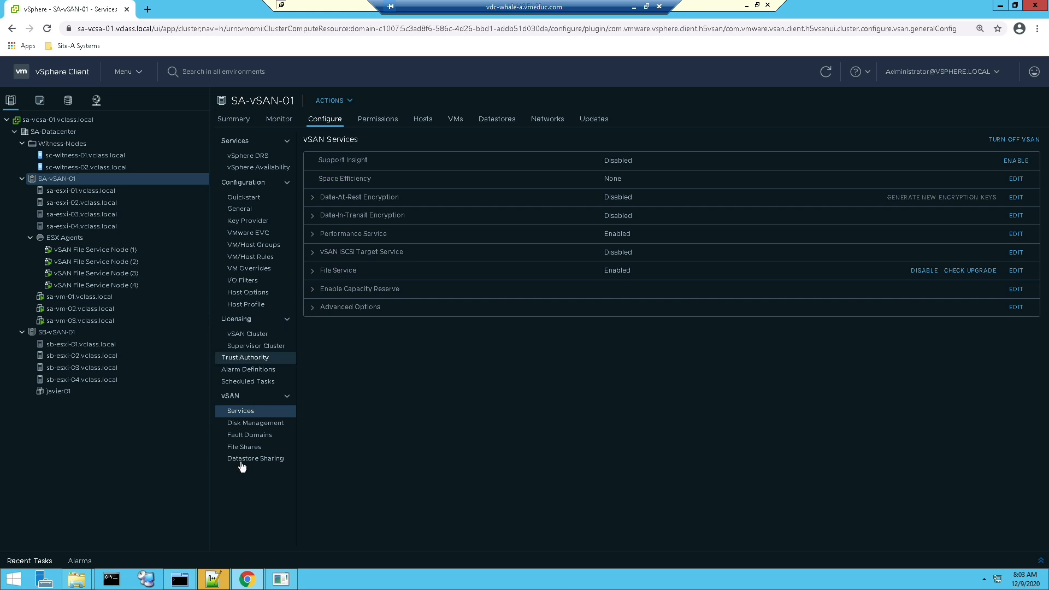
Step: Start a new vSAN file share on the SA-vSAN-01 cluster and name it share1
left_click(252, 448)
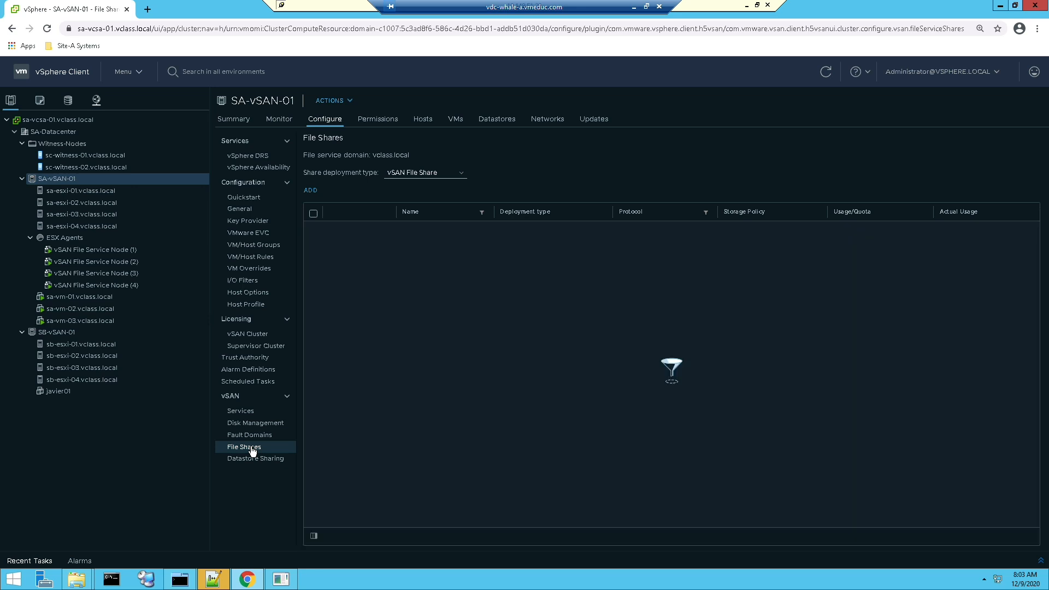
left_click(440, 174)
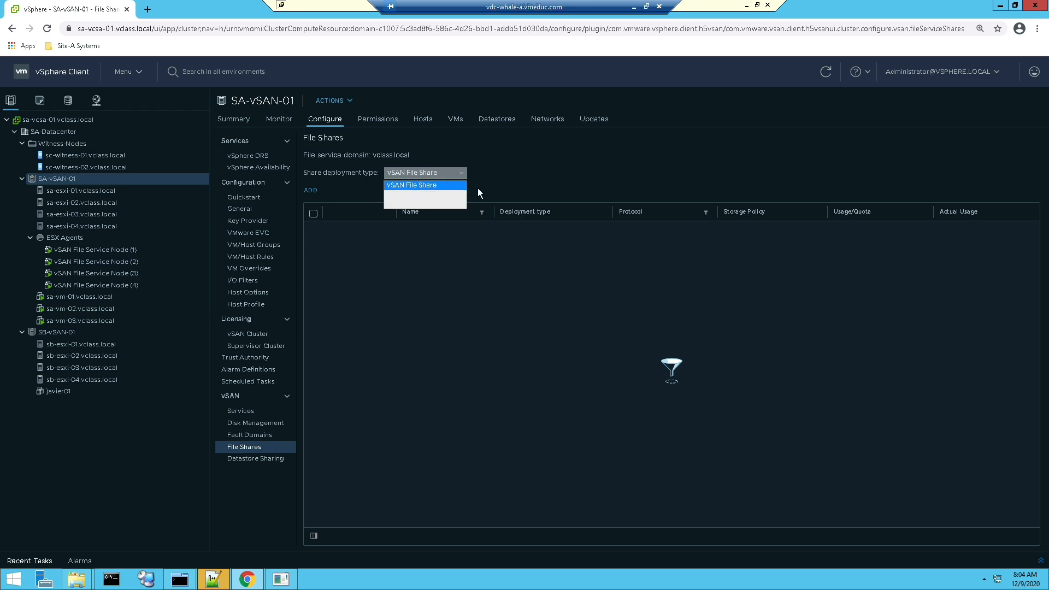
left_click(599, 294)
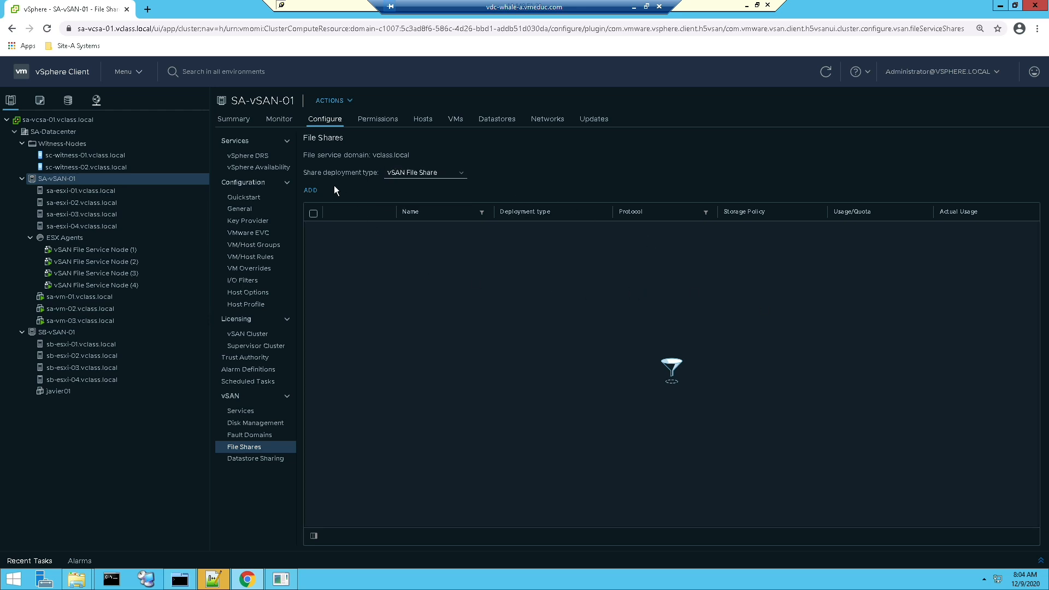
left_click(315, 189)
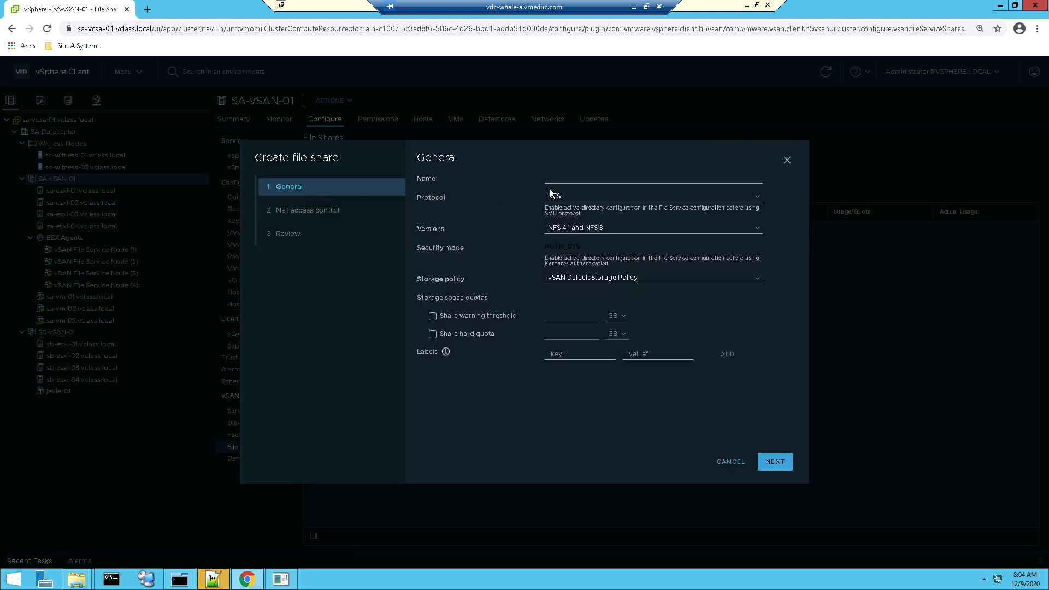
left_click(577, 174)
type("share1")
Step: Keep NFS as the share's protocol and set its version to NFS 3
left_click(577, 196)
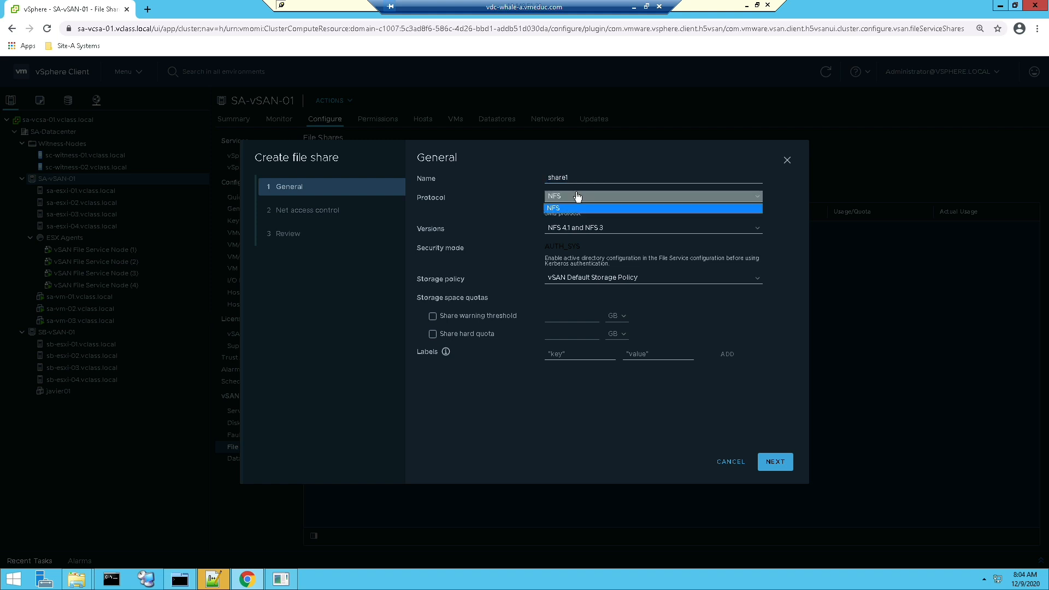
left_click(577, 196)
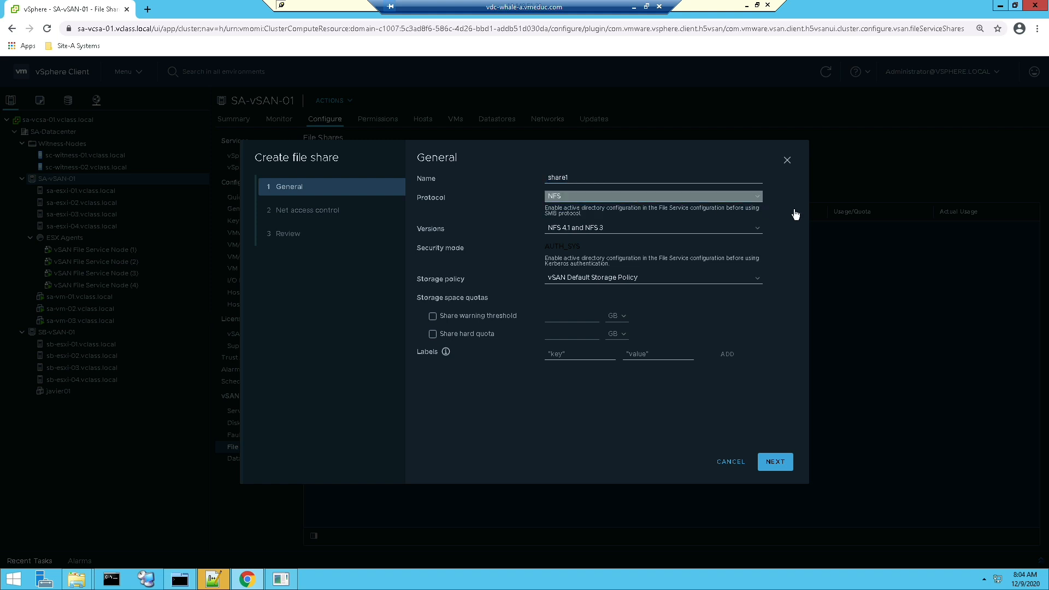
left_click(723, 230)
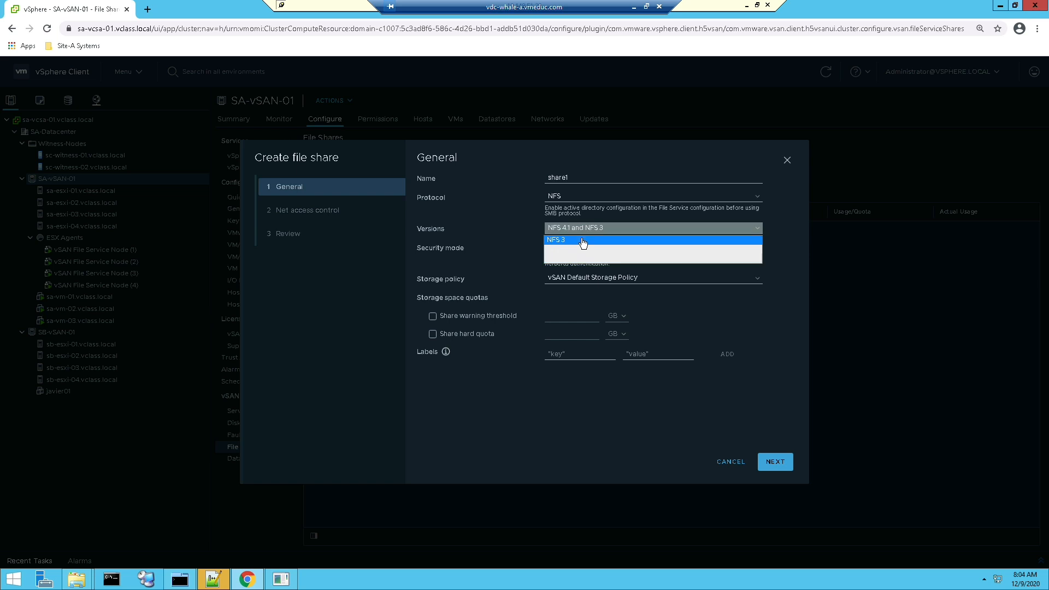
left_click(583, 240)
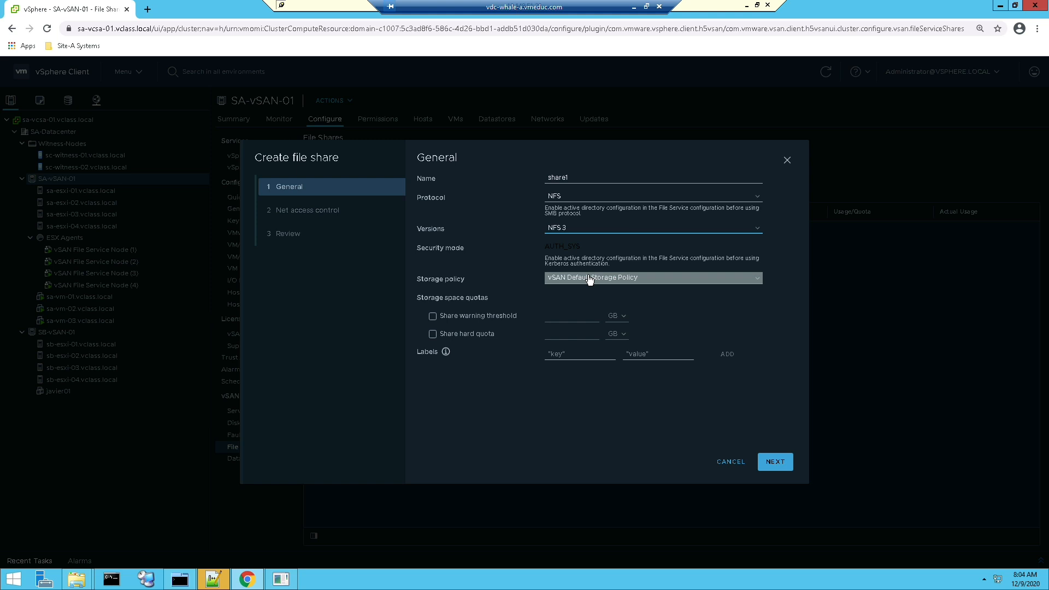
Step: Enable the share's storage space quotas with a 4 GB warning threshold and a 5 GB hard quota
left_click(432, 317)
left_click(433, 334)
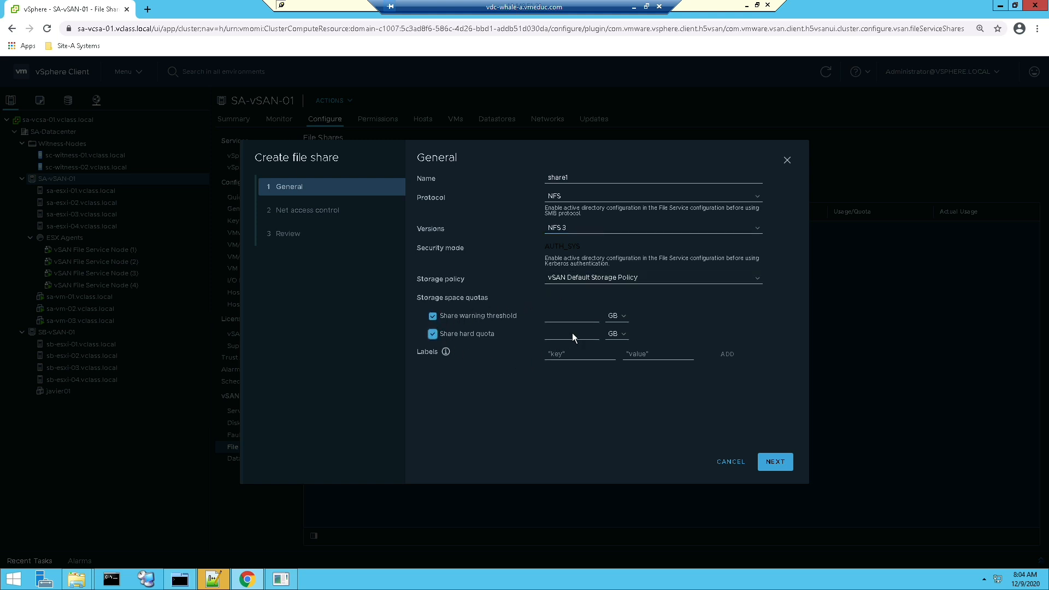
left_click(571, 333)
type("5")
left_click(570, 317)
type("4")
left_click(771, 461)
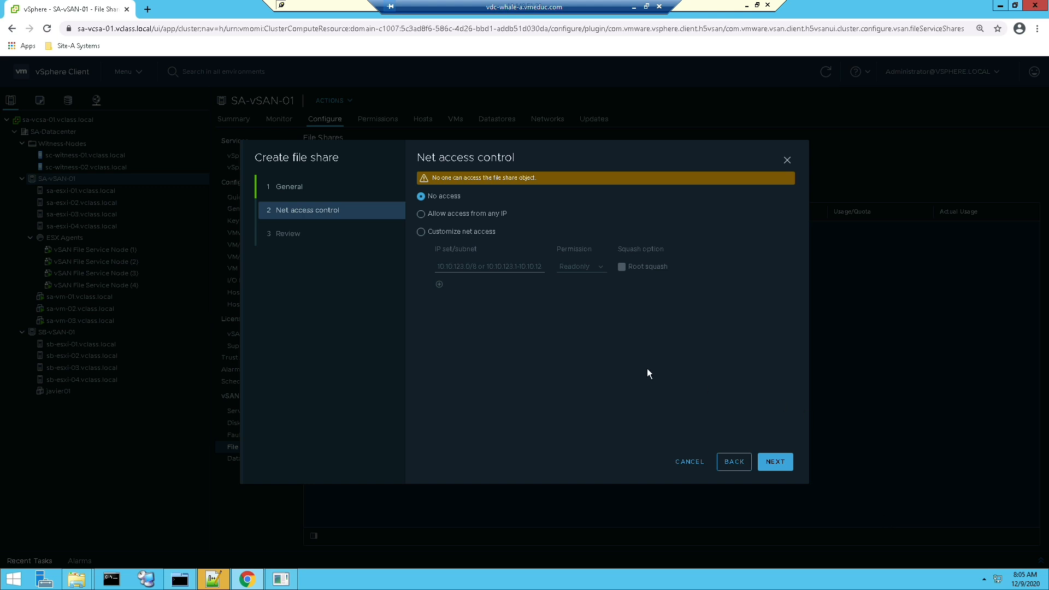
Step: Create the share with access allowed from any IP and check its creation task
left_click(464, 214)
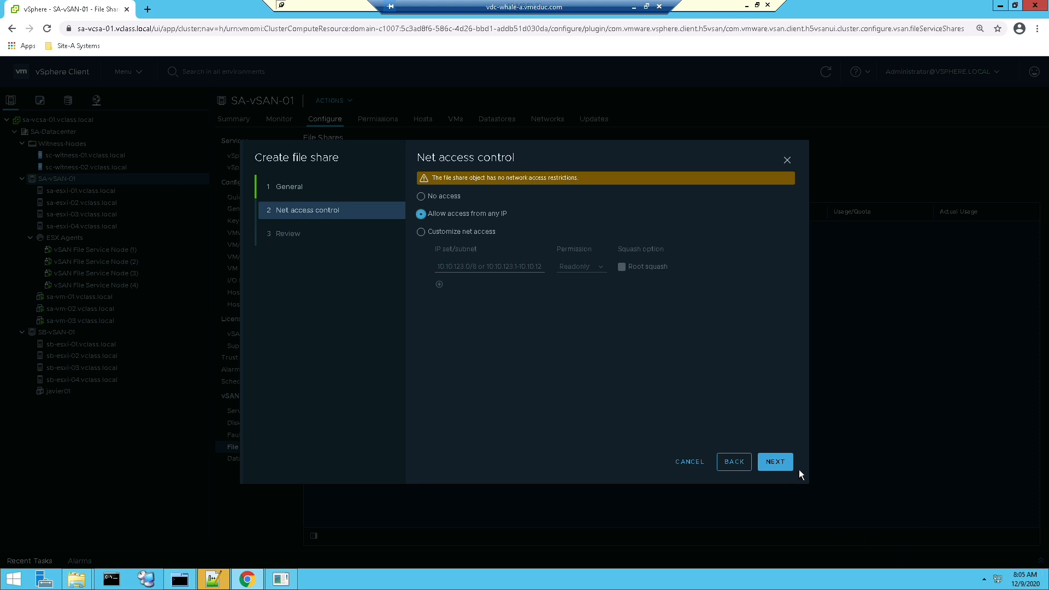
left_click(783, 470)
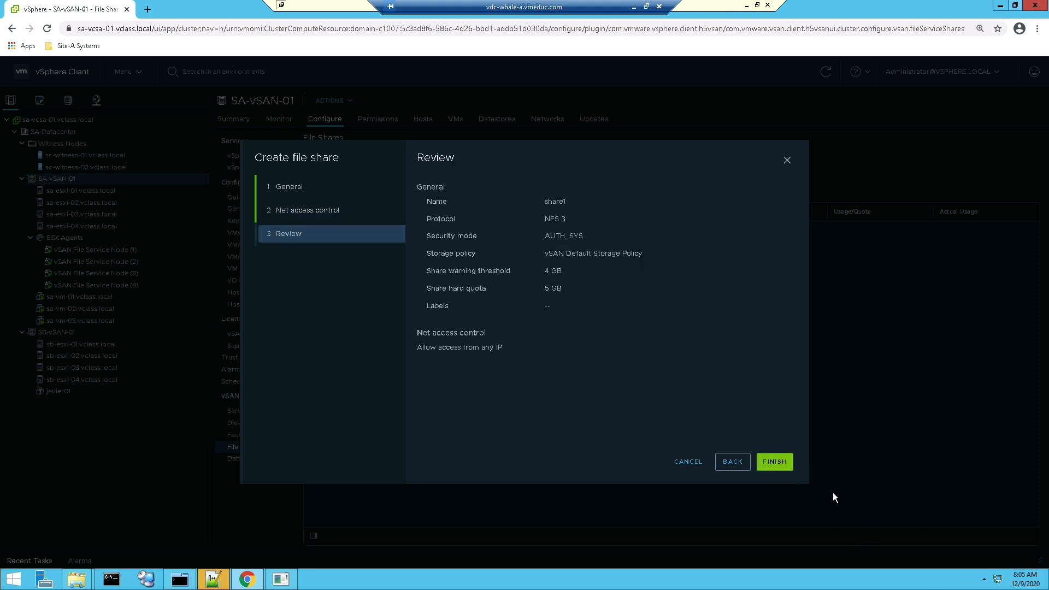
left_click(783, 464)
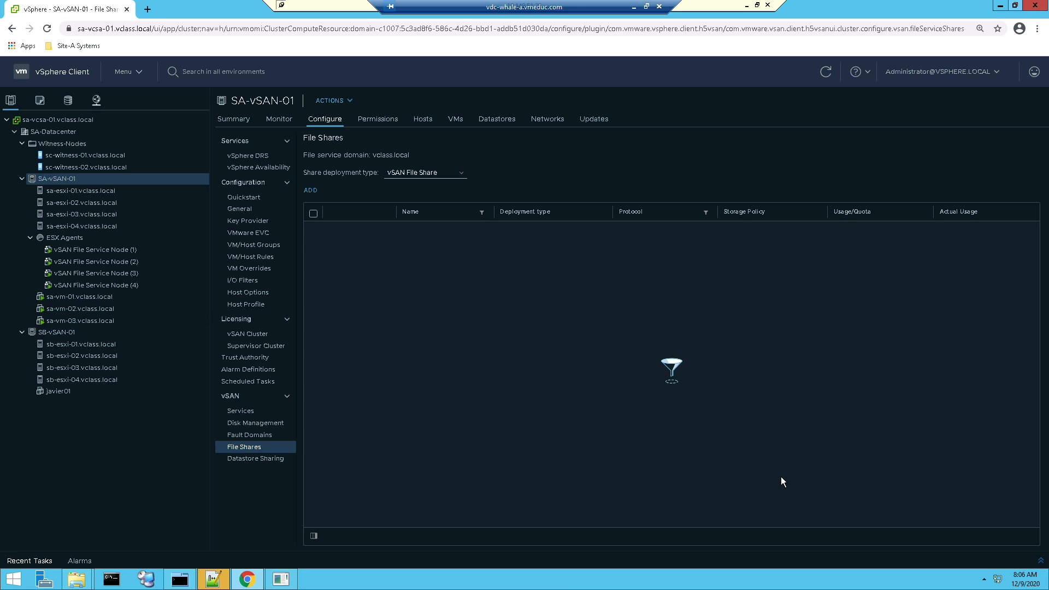
left_click(1041, 561)
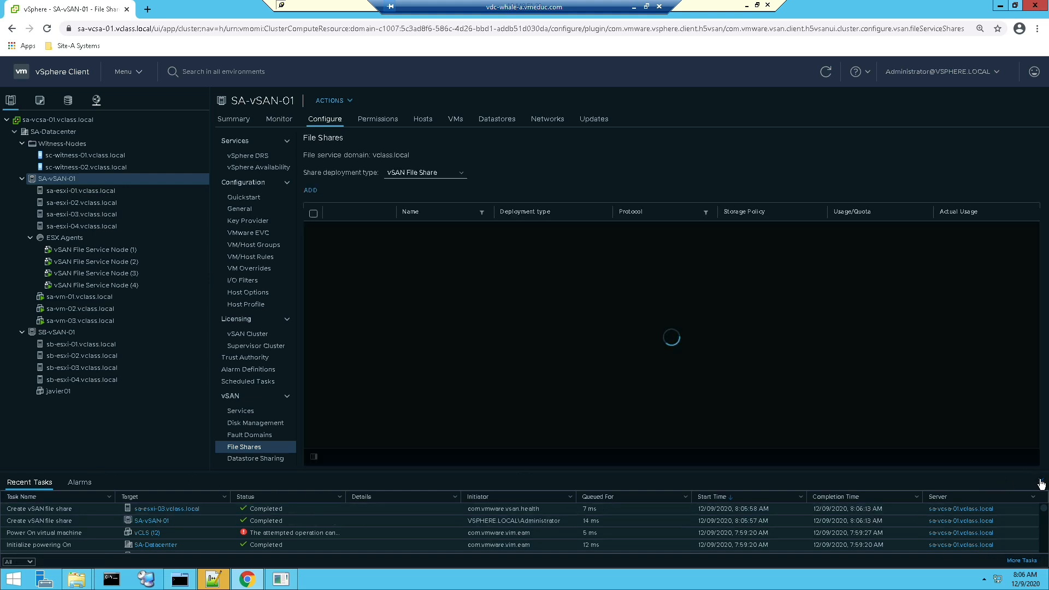
left_click(1042, 484)
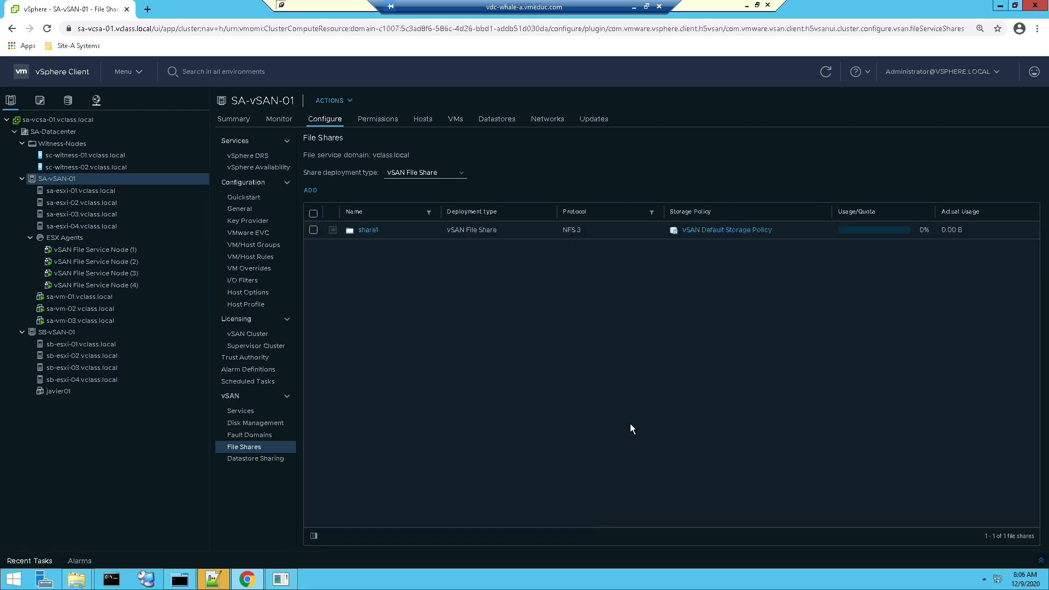
Step: Review the editable general settings of share1 and leave without changing them
left_click(314, 232)
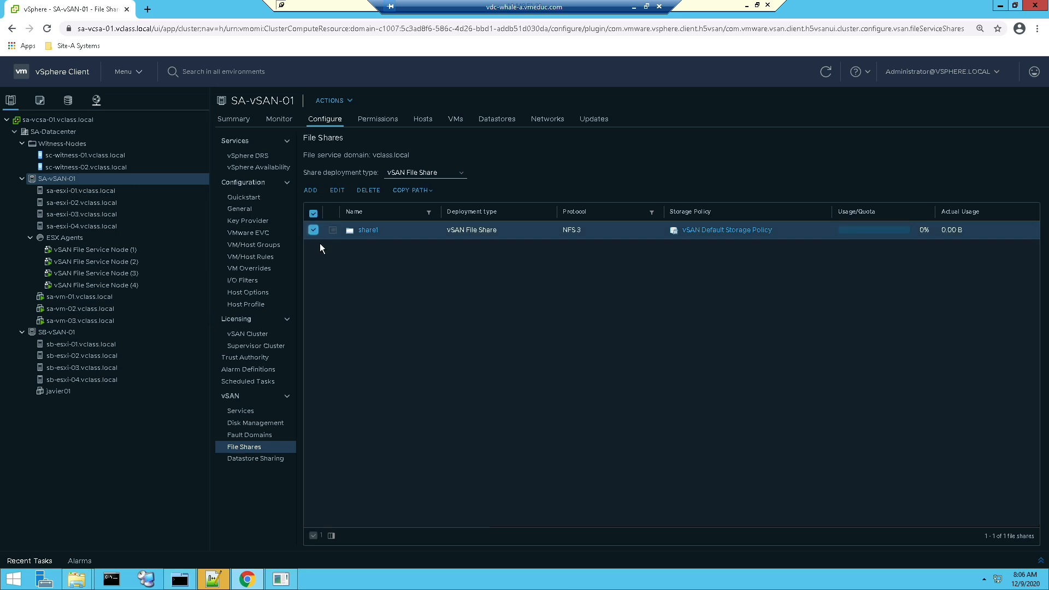
left_click(337, 190)
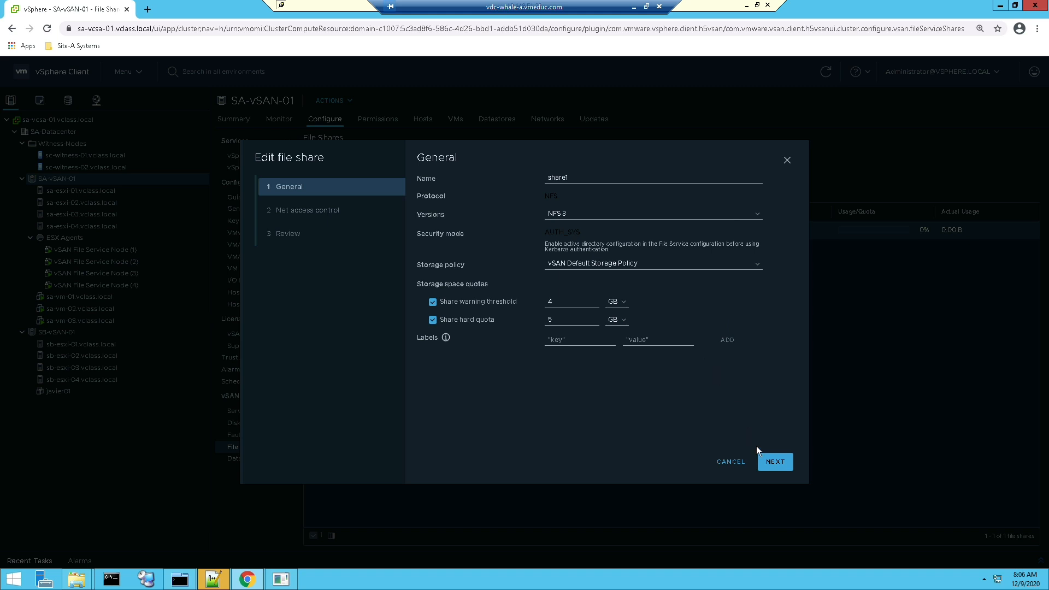
left_click(744, 464)
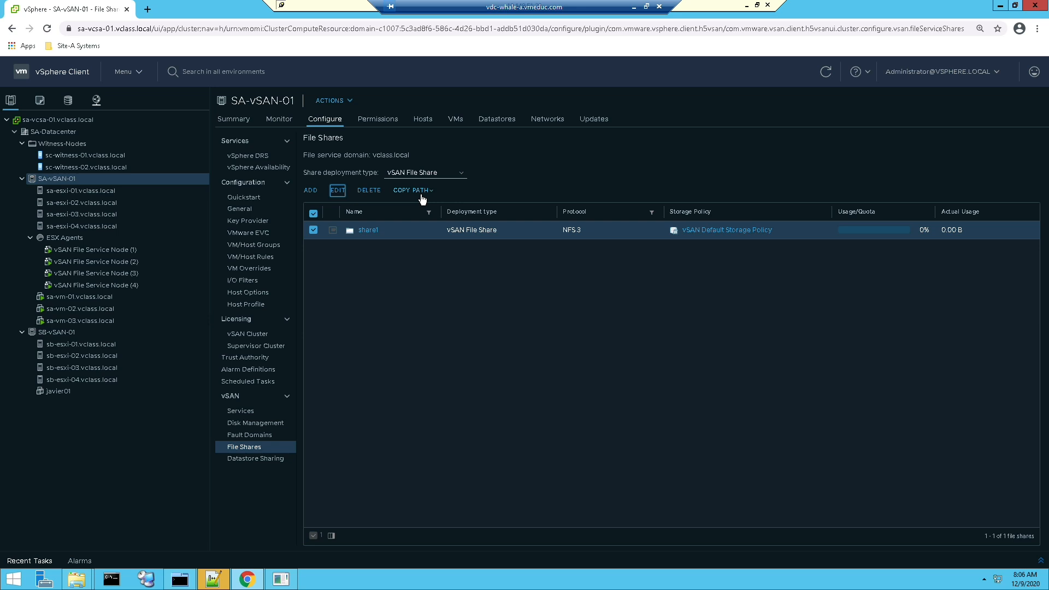
Step: Put host sa-esxi-03.vclass.local into maintenance mode with the Ensure accessibility data migration option, accepting the powered-on VM warning
right_click(97, 218)
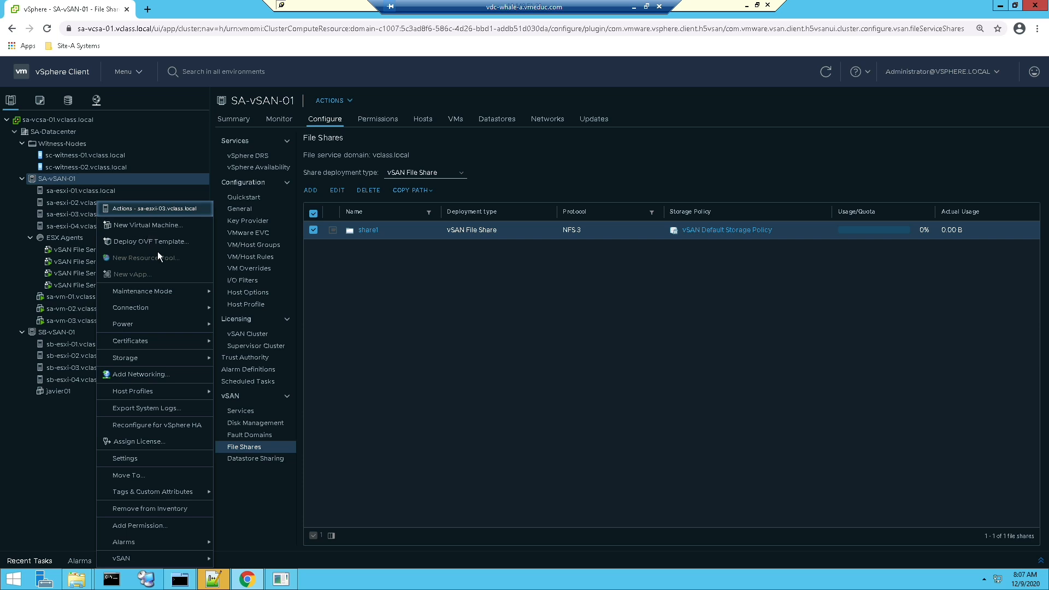
mouse_move(162, 295)
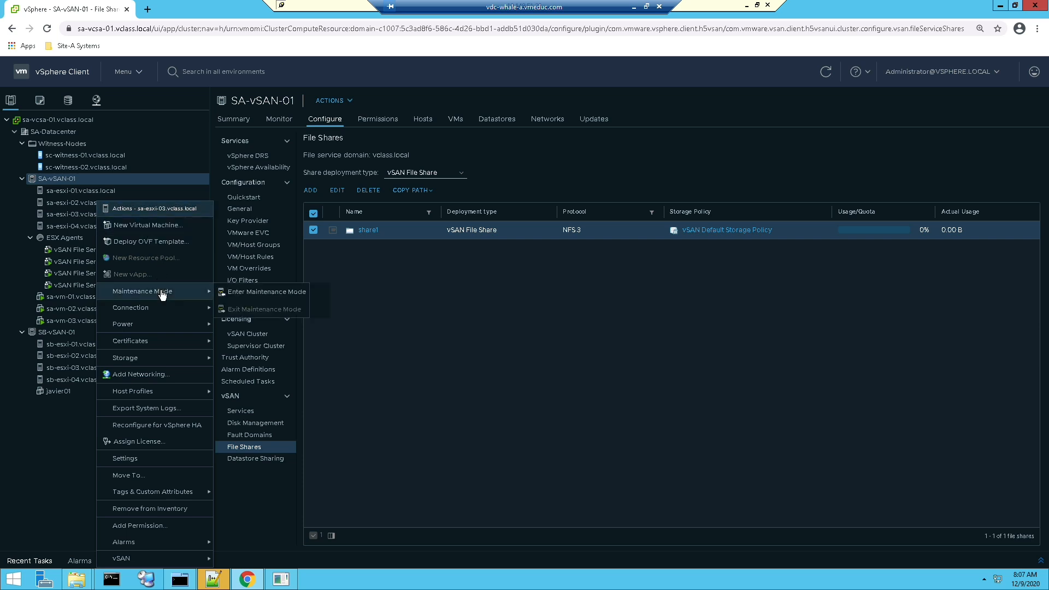
left_click(247, 293)
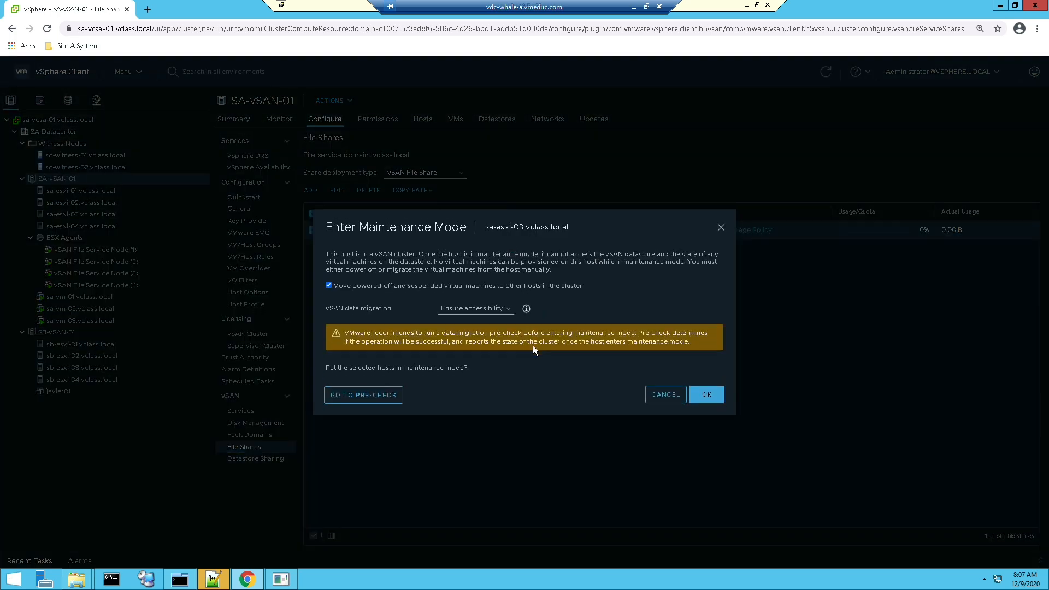
left_click(709, 392)
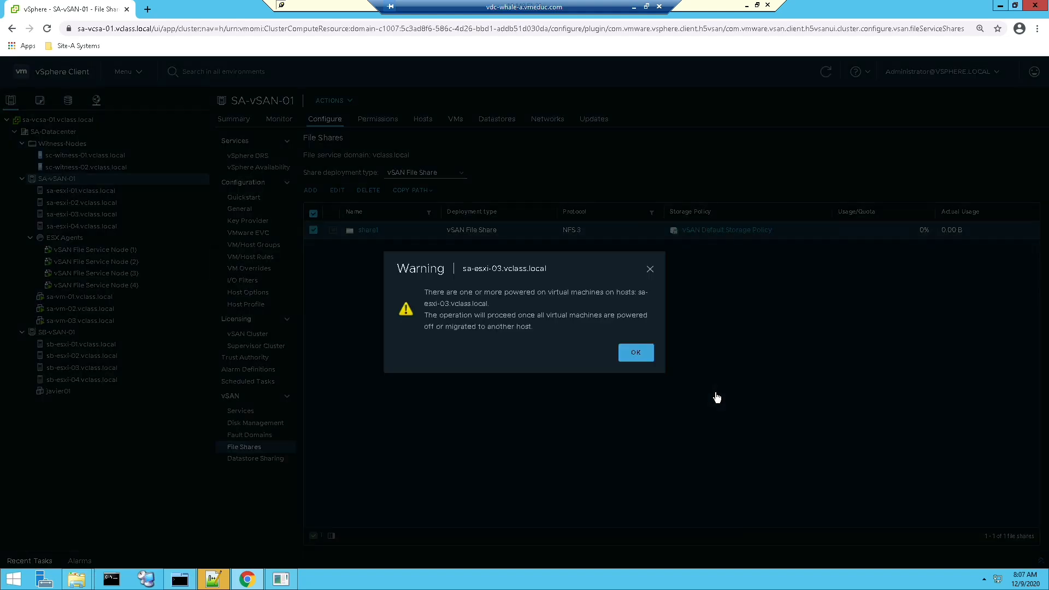
left_click(637, 353)
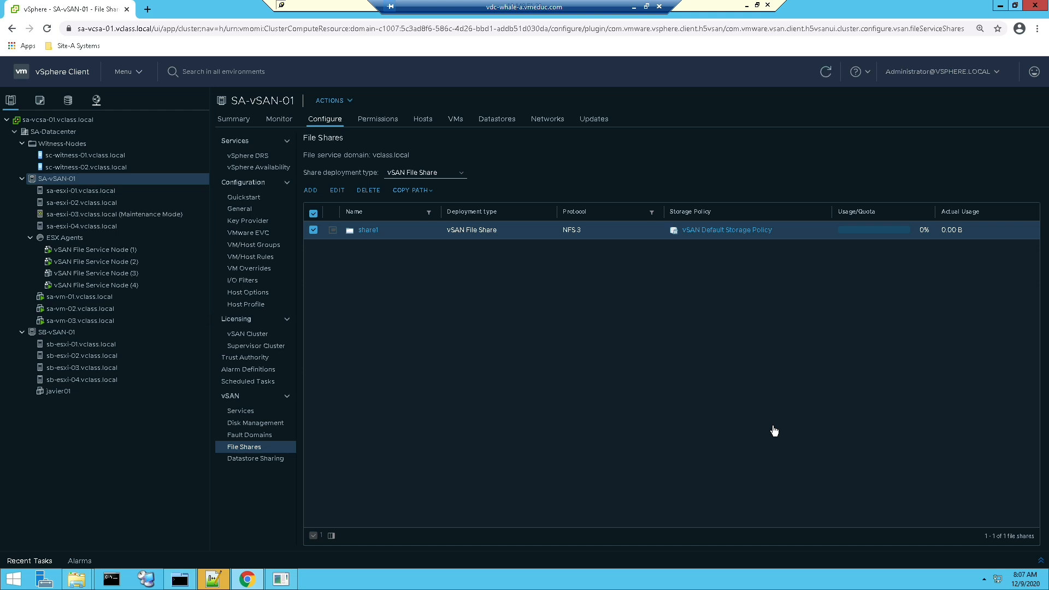
Step: Take host sa-esxi-03.vclass.local out of maintenance mode
right_click(123, 213)
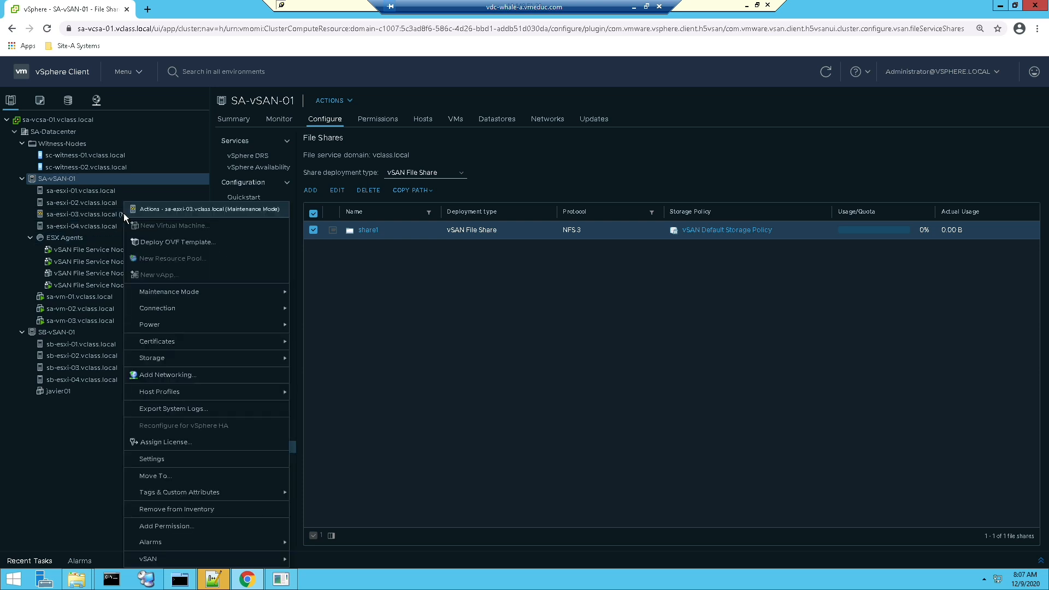
mouse_move(228, 293)
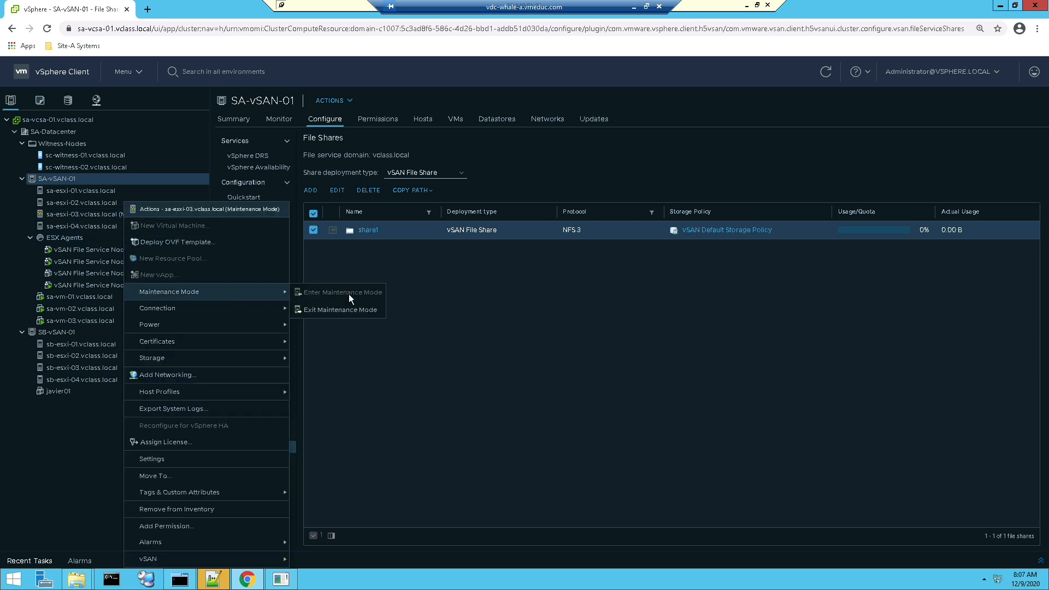
left_click(363, 312)
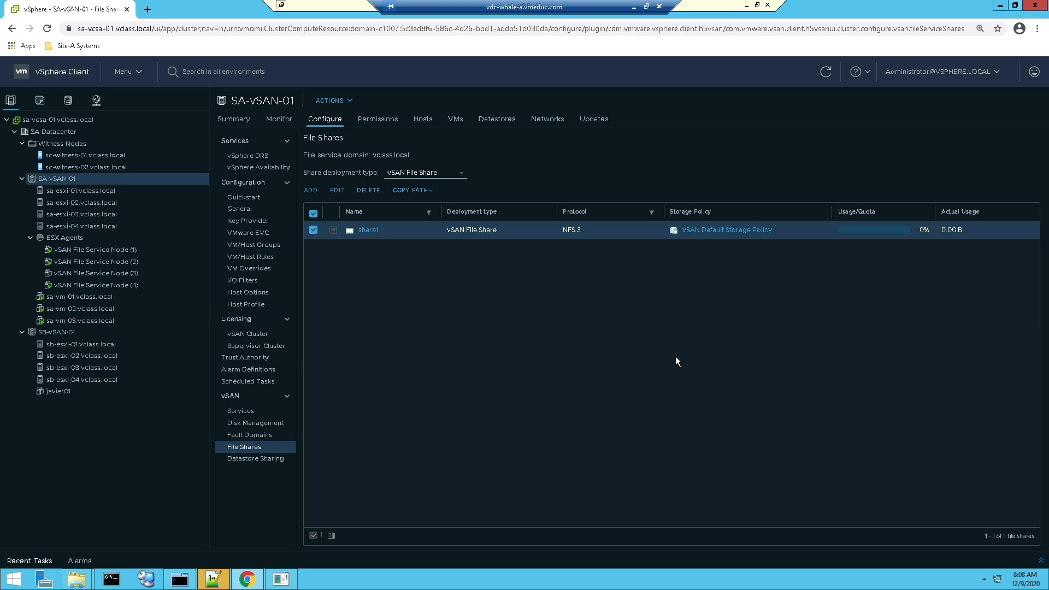
Step: Inspect the virtual hardware settings of vSAN File Service Node (1) and leave without changing them
right_click(106, 249)
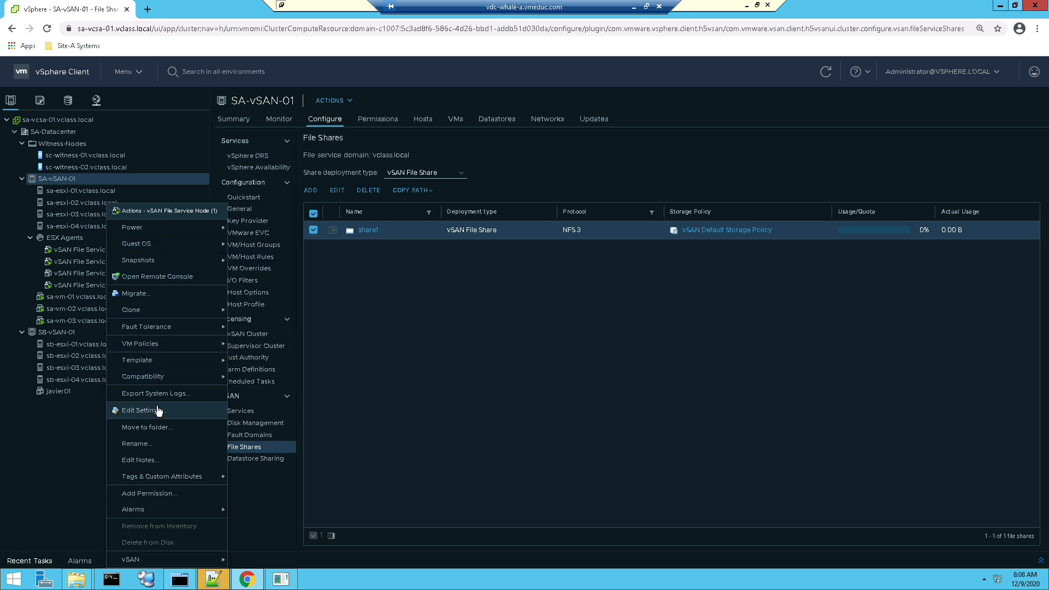
left_click(140, 411)
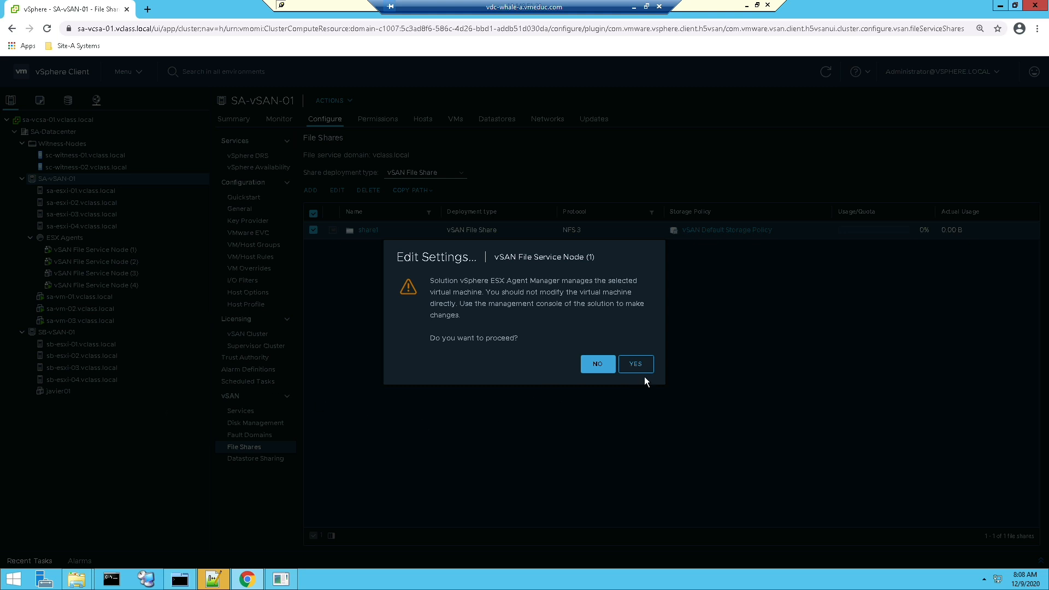
key("Return")
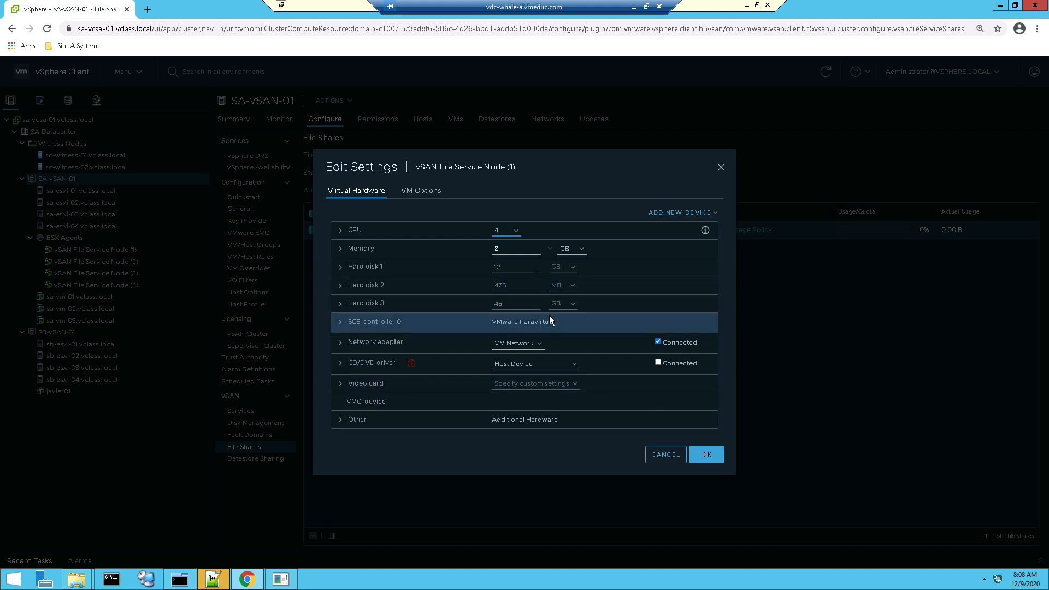
left_click(661, 456)
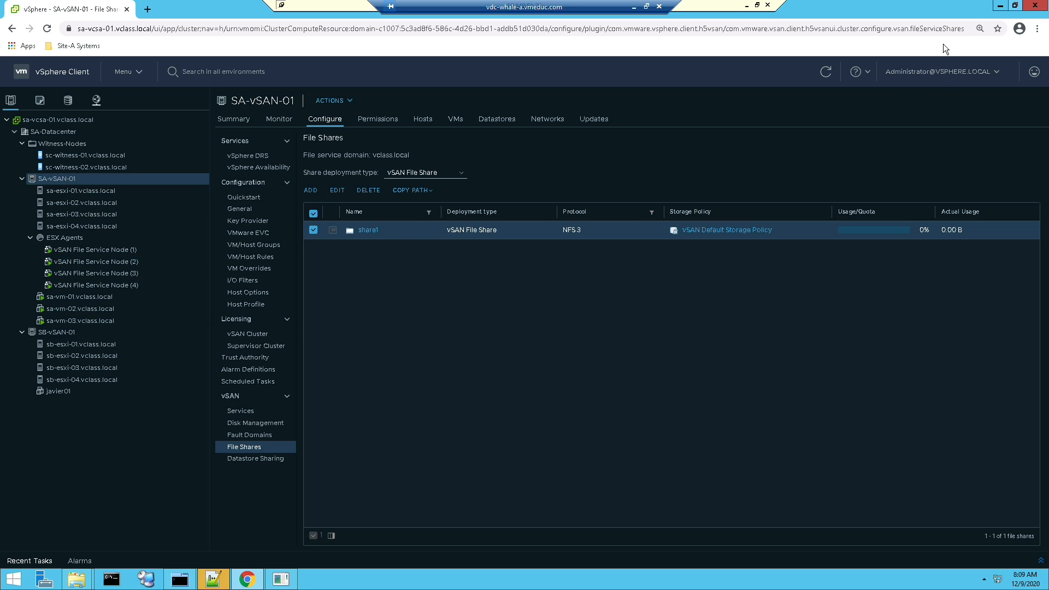
Step: Clear the desktop around the restored-down browser window, minimizing Notepad++, declining its update and closing the vSAN-FS-OVF folder window
left_click(1015, 6)
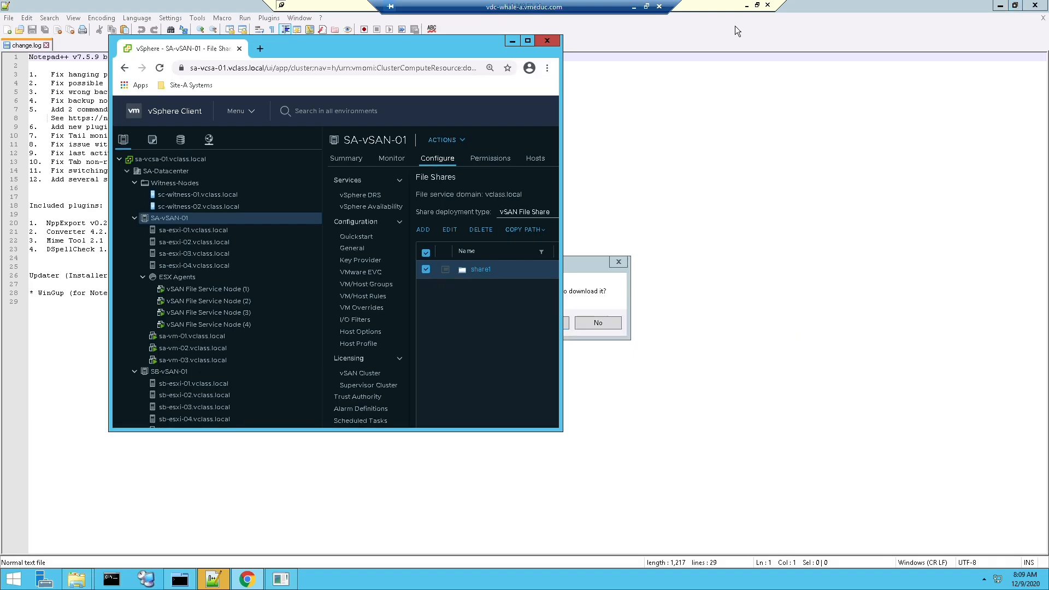
left_click(1000, 6)
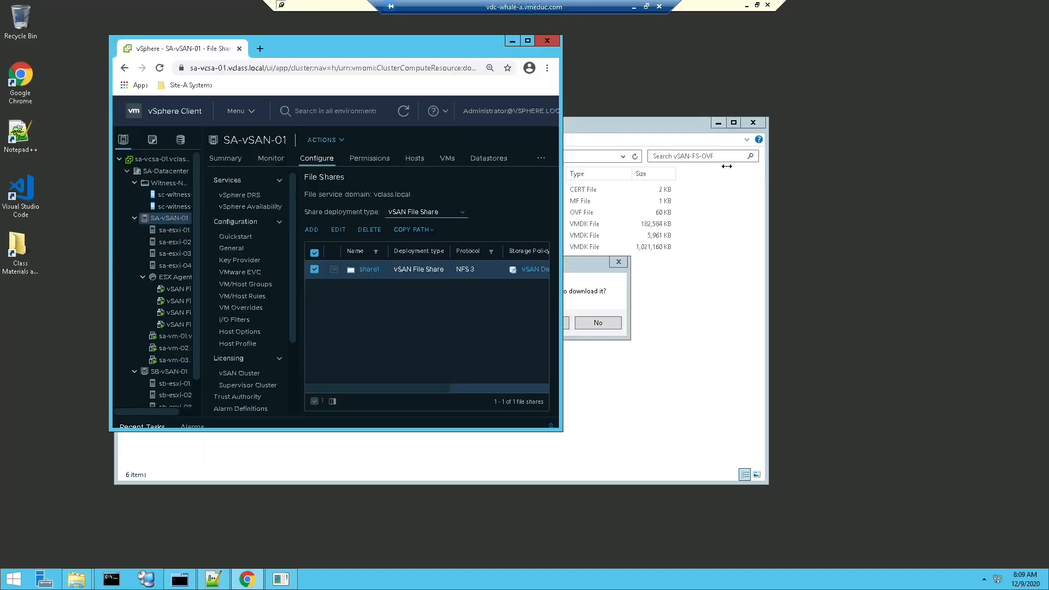
left_click(604, 298)
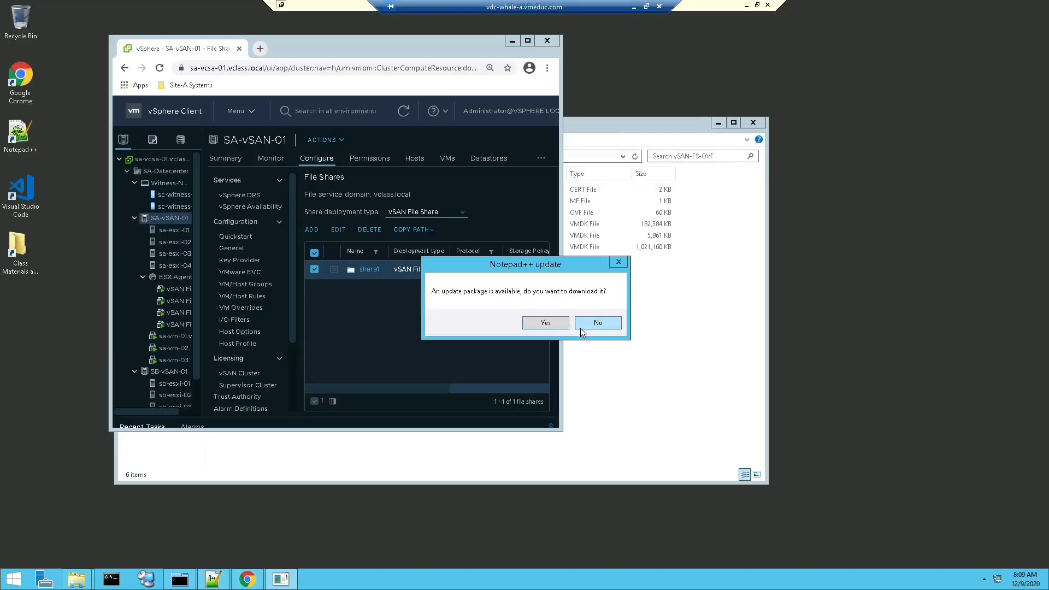
left_click(604, 323)
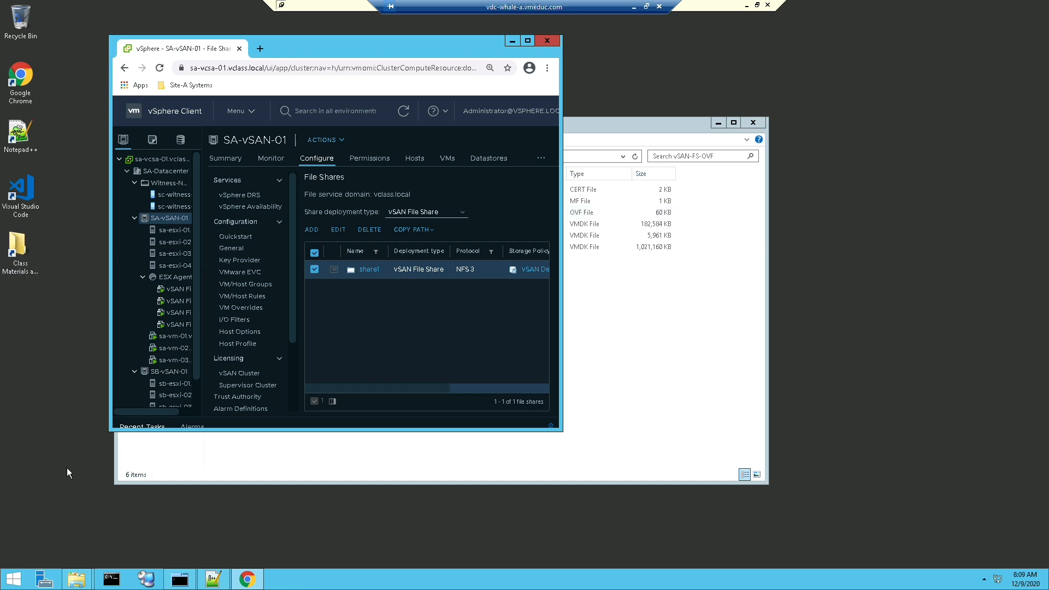
left_click(753, 123)
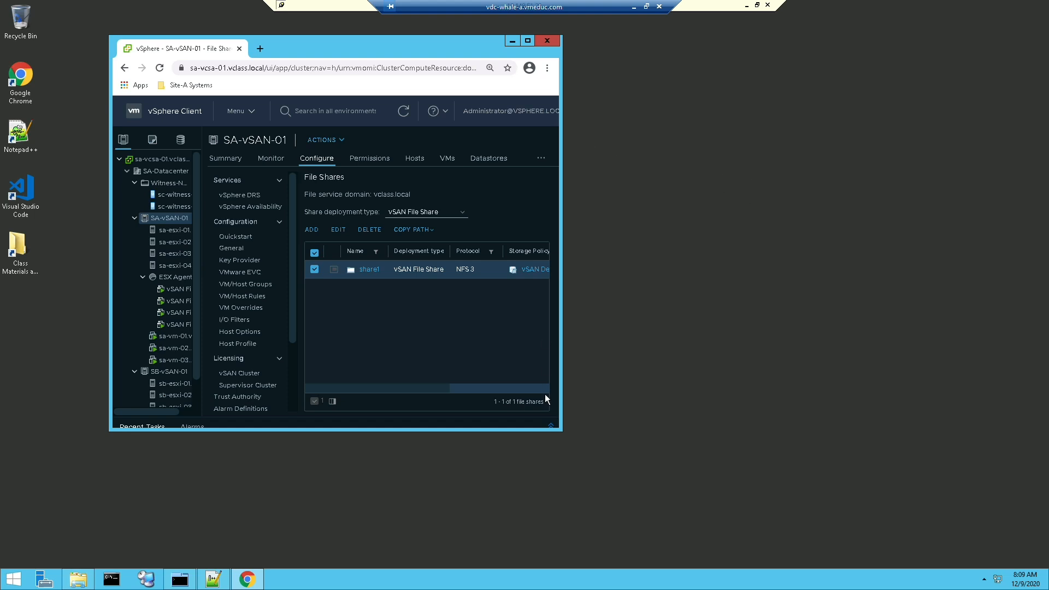
Step: Widen the vSphere Client browser window until all file share columns fit
left_click_drag(562, 431, 911, 440)
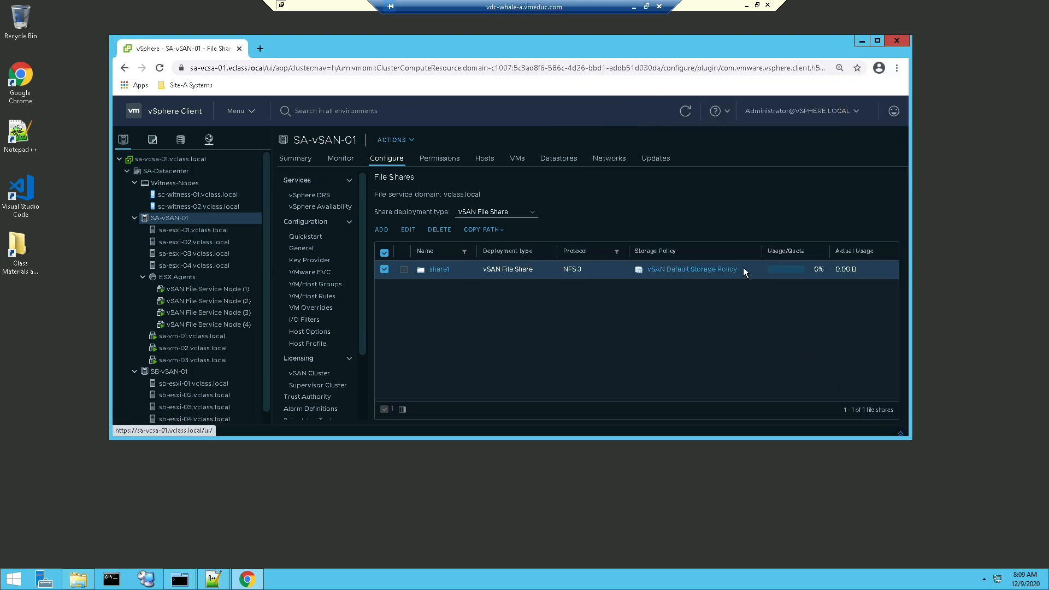
Step: Switch to MTPuTTY, return the SB-ESXi-04 session to its home directory and clear it, and open a new session to SB-ESXi-01
left_click(183, 581)
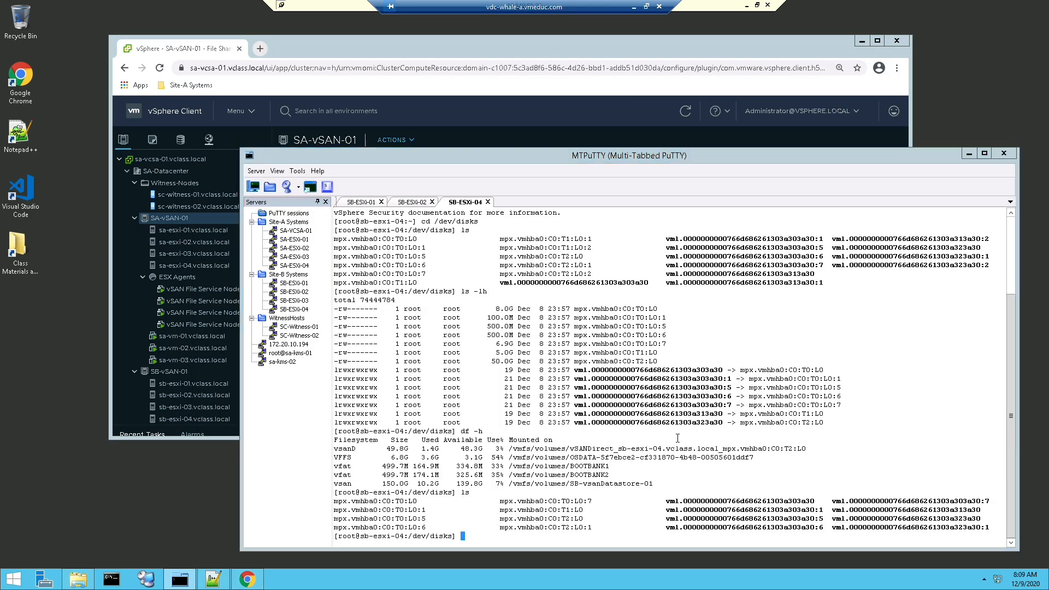
type("cd")
key("Return")
type("clear")
key("Return")
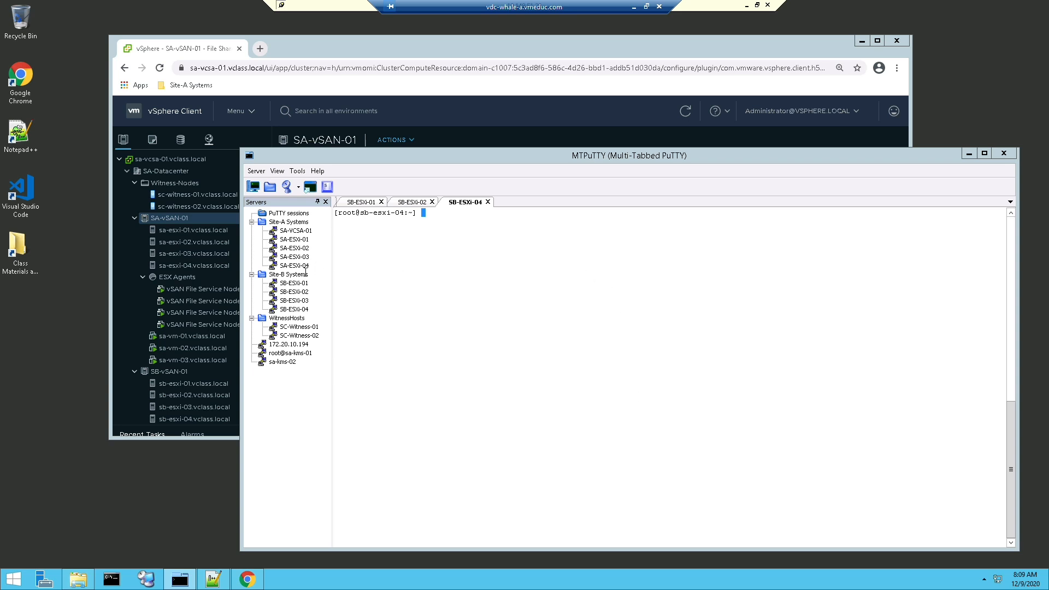
double_click(295, 283)
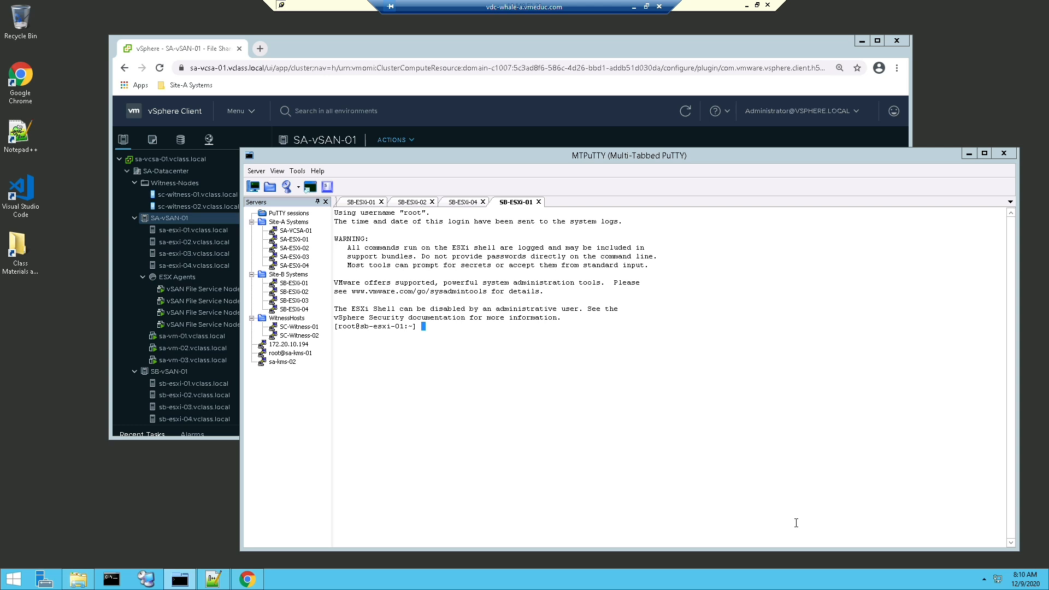
Step: Switch to the vSphere Client and copy the NFS 3 path of share1
left_click(677, 47)
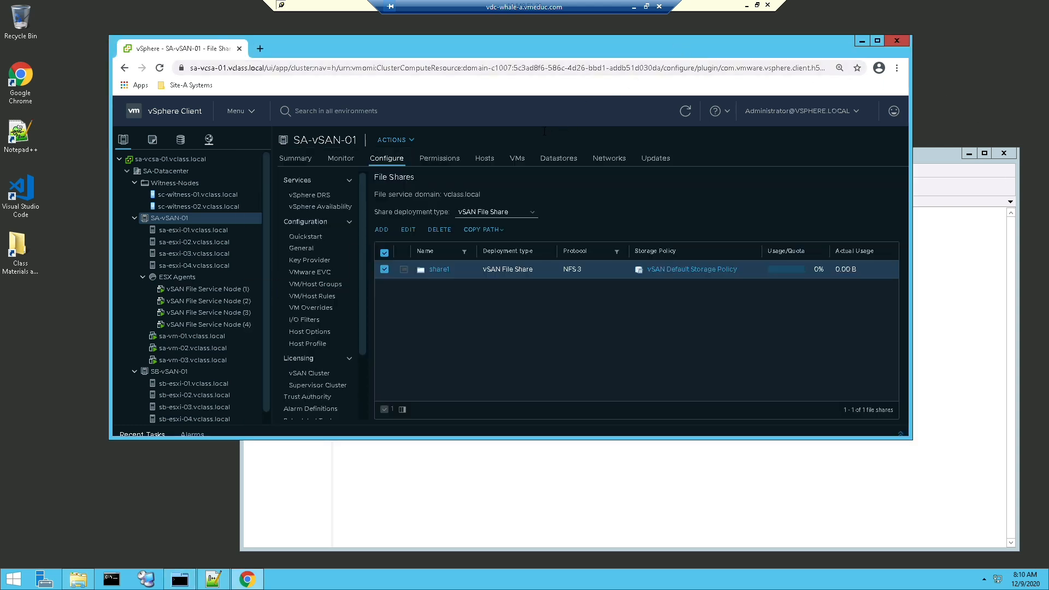
left_click(485, 230)
left_click(481, 250)
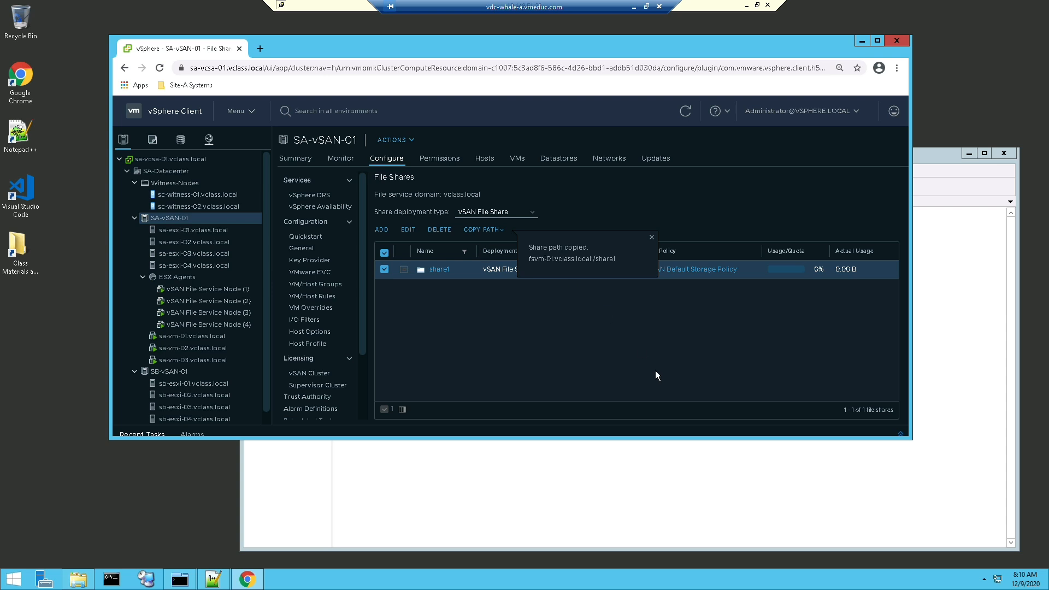
Step: Switch to the SB-ESXi-01 session in MTPuTTY and list the host's NAS mounts with esxcfg-nas -l
left_click(650, 465)
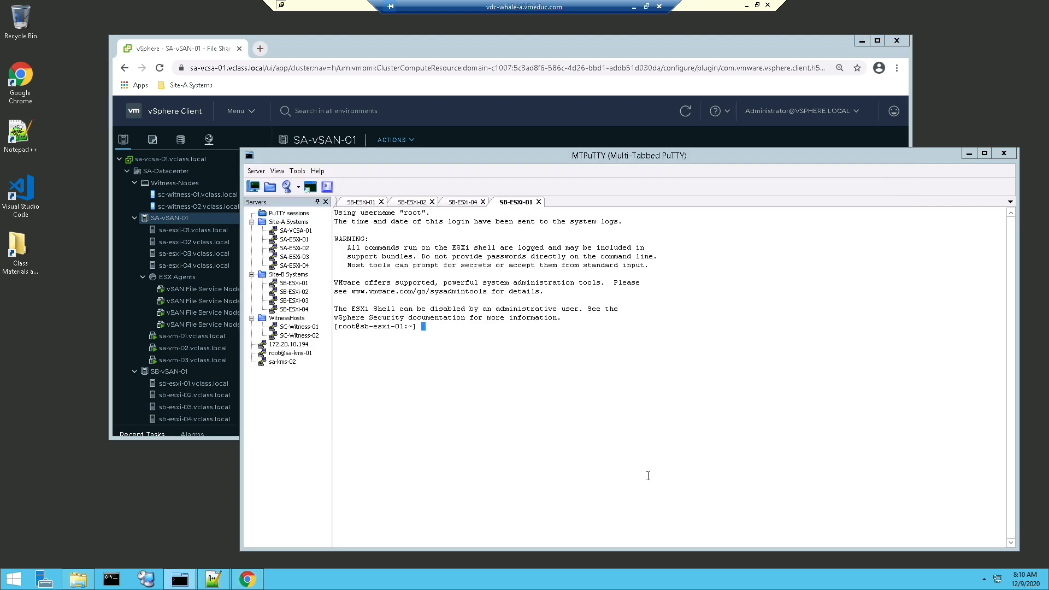
type("esxcfg-nas -l")
key("Return")
Step: Begin the command esxcfg-nas -a nfs1 -o on SB-ESXi-01, and copy share1's NFS 3 path again in the vSphere Client
type("esxcfg0")
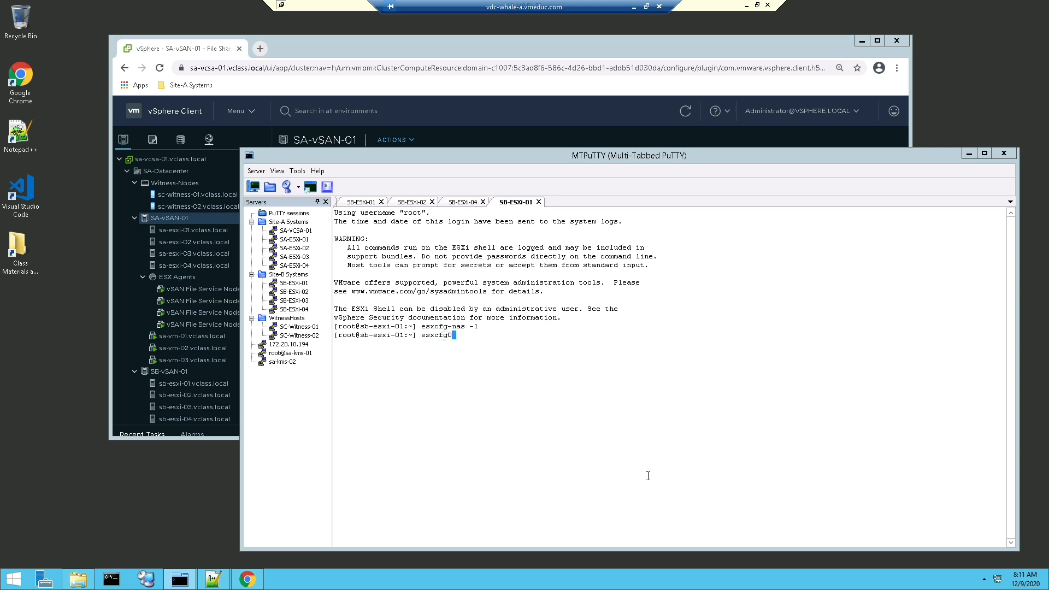
key("BackSpace")
type("-nas -a nfs1 -o")
left_click(753, 48)
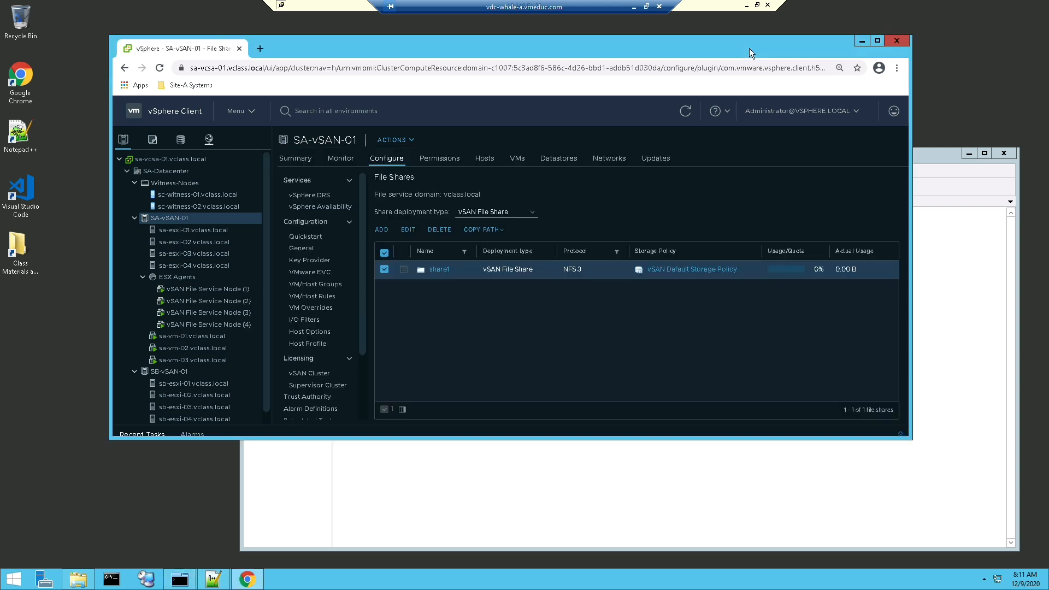
left_click(500, 229)
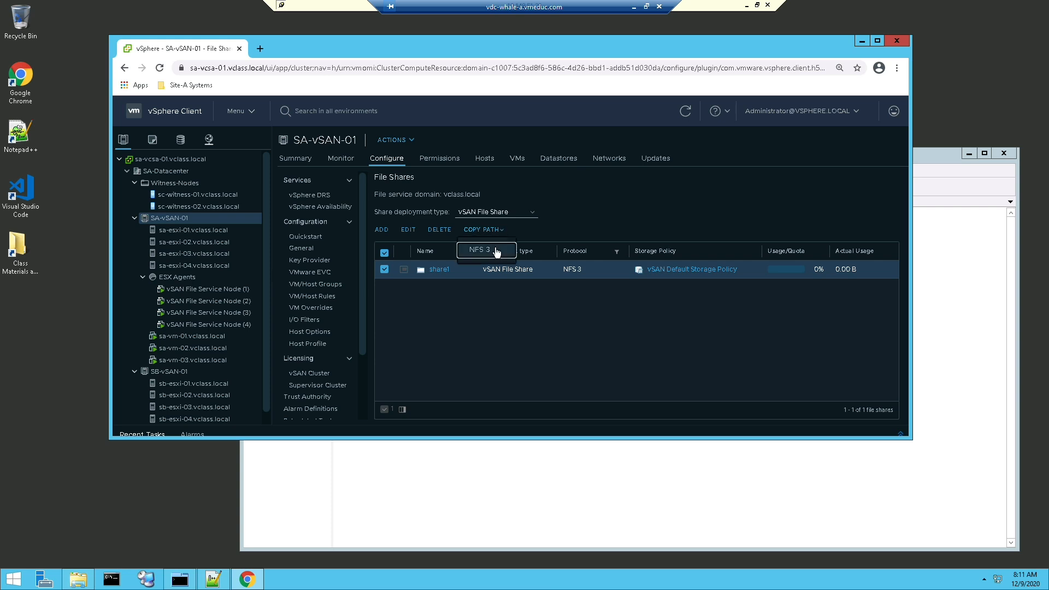
left_click(497, 252)
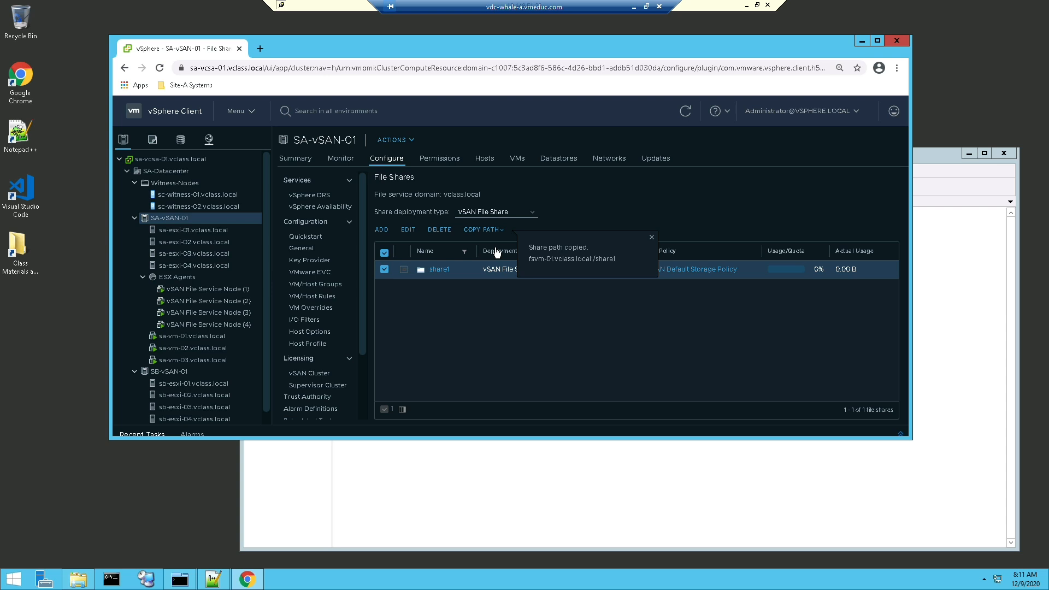
left_click(636, 463)
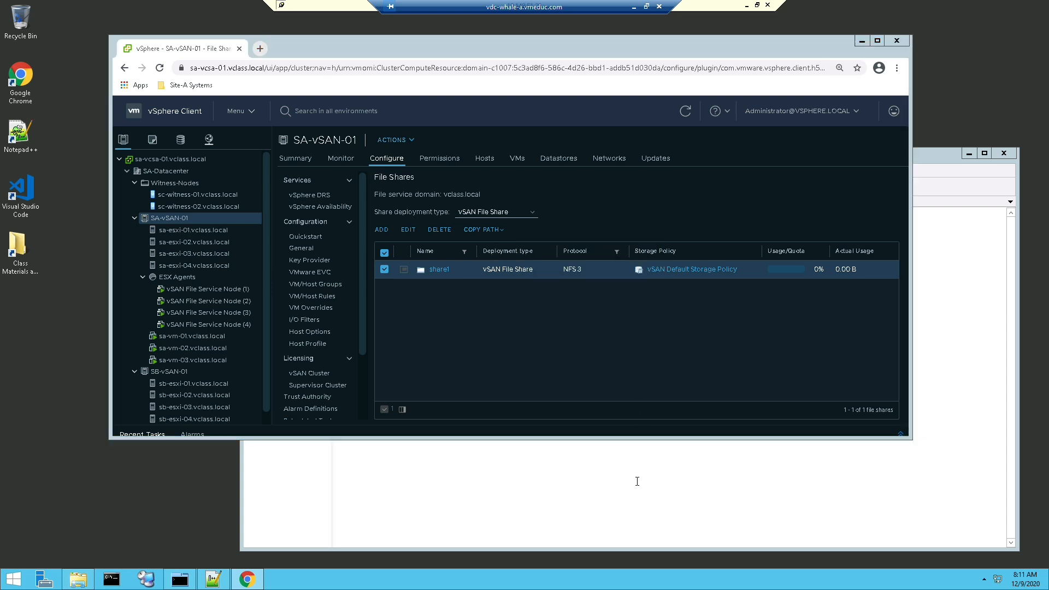
Step: Complete the esxcfg-nas command with host fsvm-01.vclass.local and -s /share1, and run it to mount the share as nfs1
type("fsvm-01")
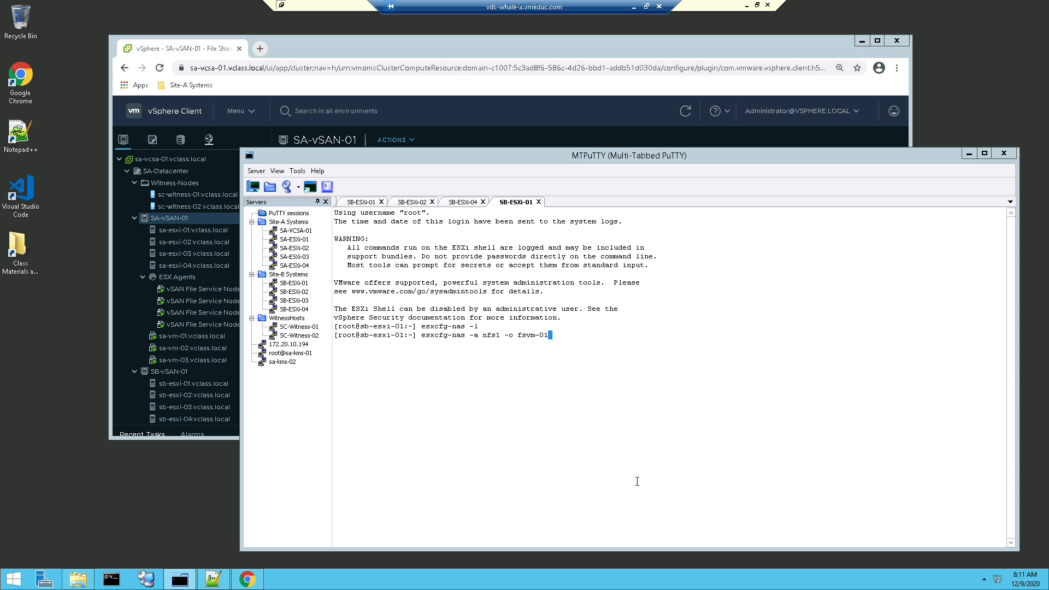
type("/vclass.local")
key("Left")
key("Left")
key("Left")
key("Left")
key("Left")
key("Left")
key("Left")
key("Left")
key("Left")
key("Left")
key("Left")
key("Left")
key("BackSpace")
type(".")
key("Right")
key("Right")
key("Right")
key("Right")
key("Right")
key("Right")
key("Right")
key("Right")
key("Right")
key("Right")
key("Right")
key("Right")
key("Right")
type("-s /share1")
key("Return")
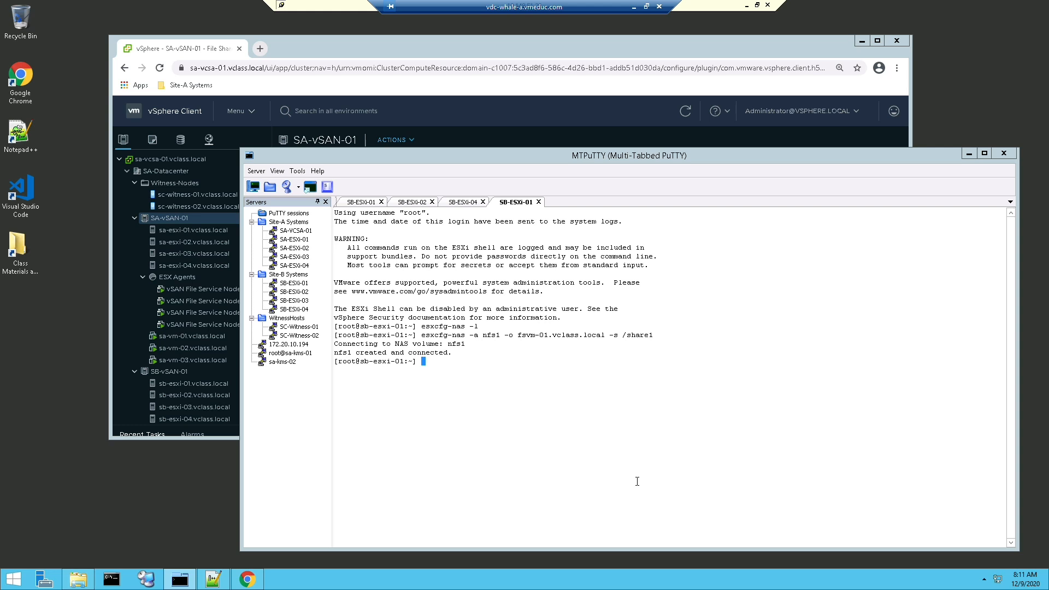